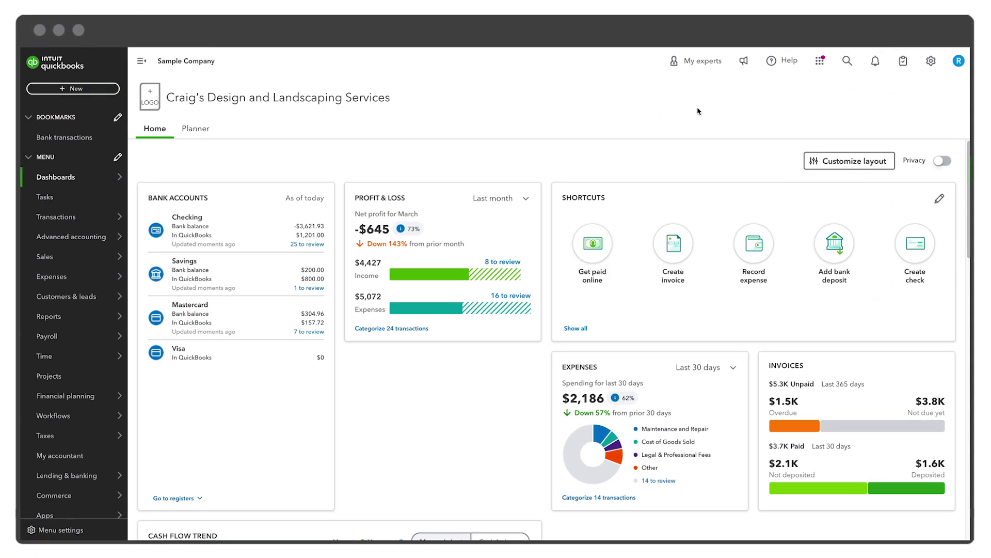
Step: In Sales settings, keep the Product/Service column on with inventory-on-hand tracking, and save
left_click(928, 67)
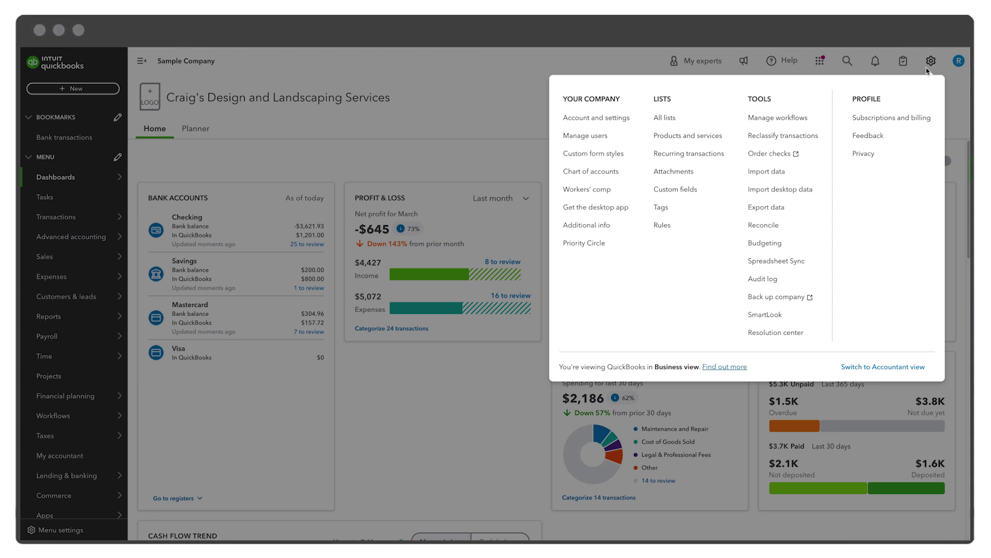
left_click(630, 120)
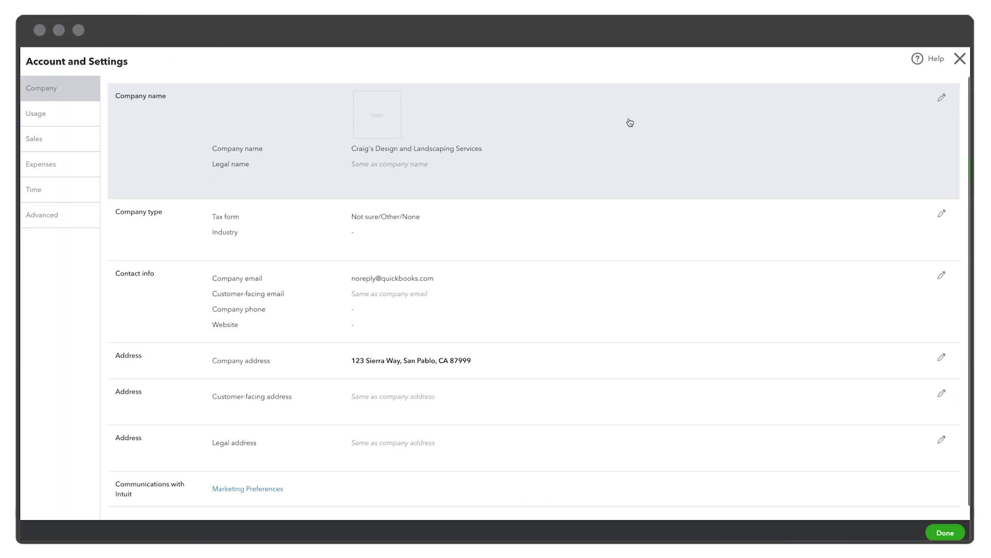
left_click(81, 141)
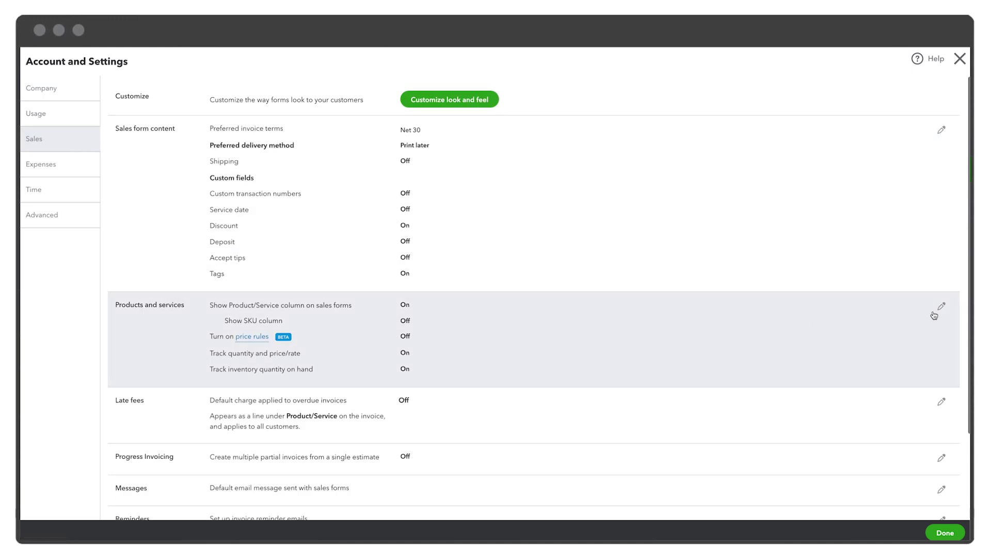
left_click(934, 315)
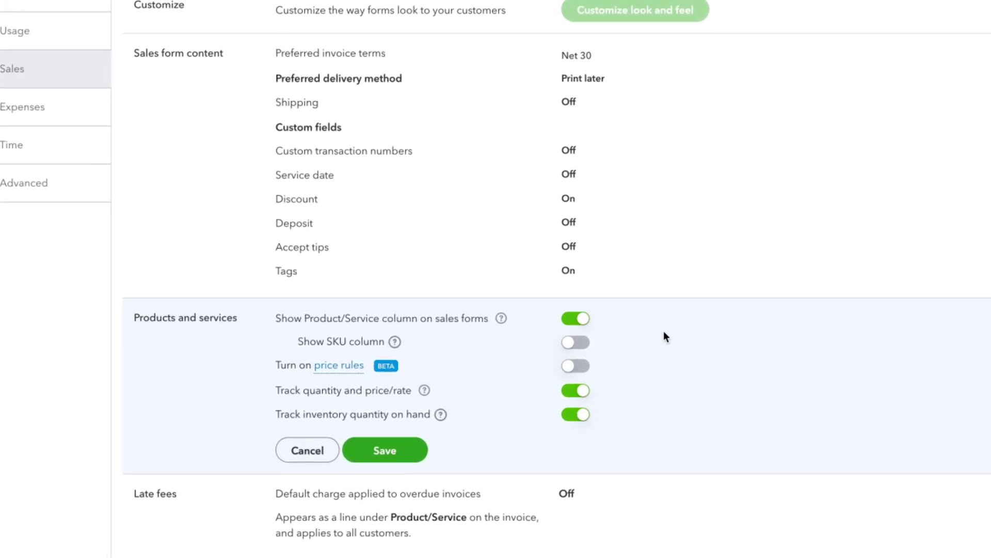
left_click(588, 319)
left_click(588, 318)
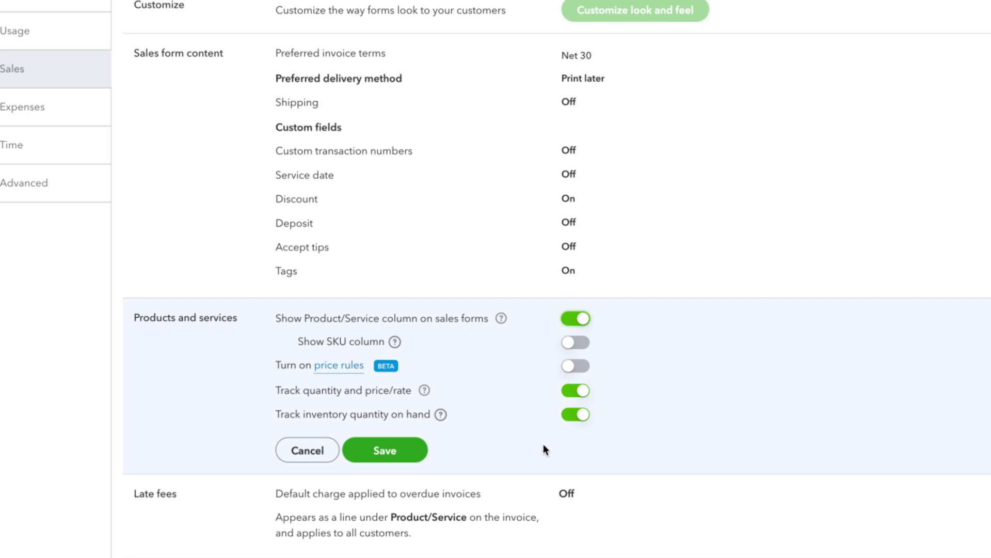
left_click(420, 451)
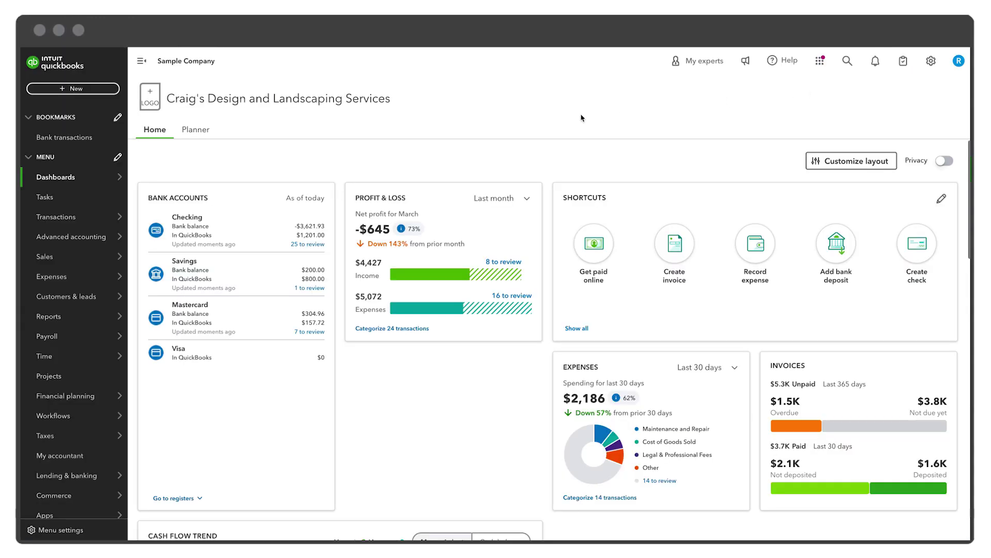
Step: Start a new non-inventory item from the Products & services list
mouse_move(70, 260)
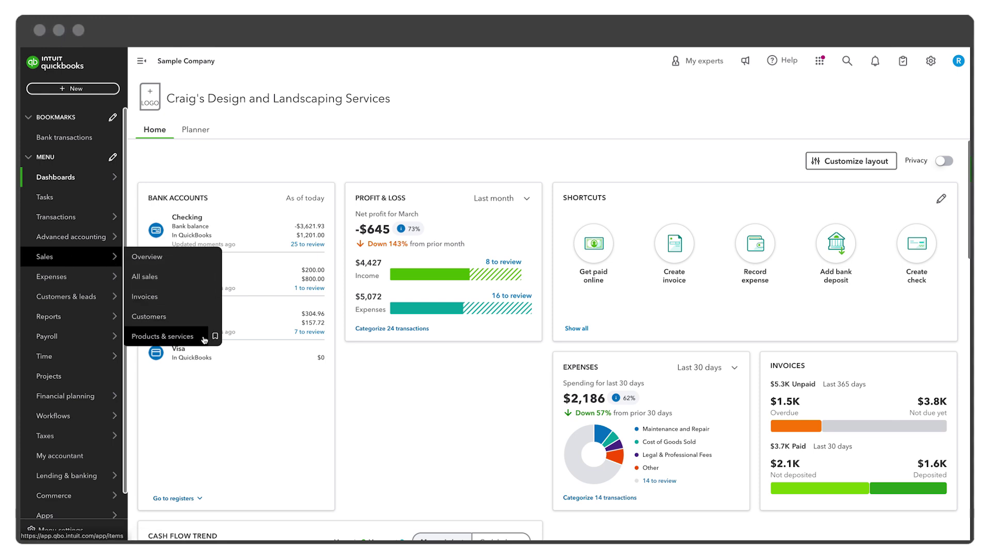
left_click(204, 340)
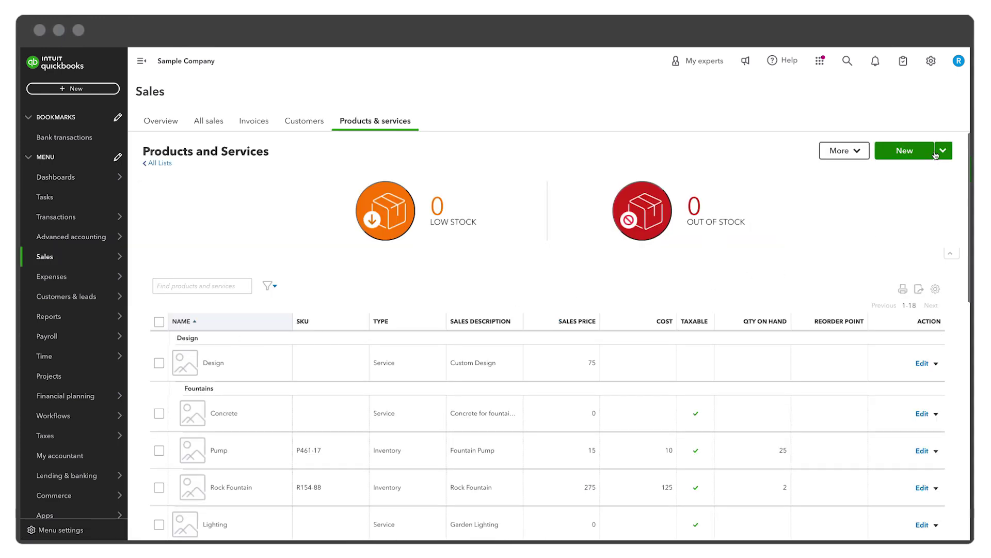
left_click(883, 151)
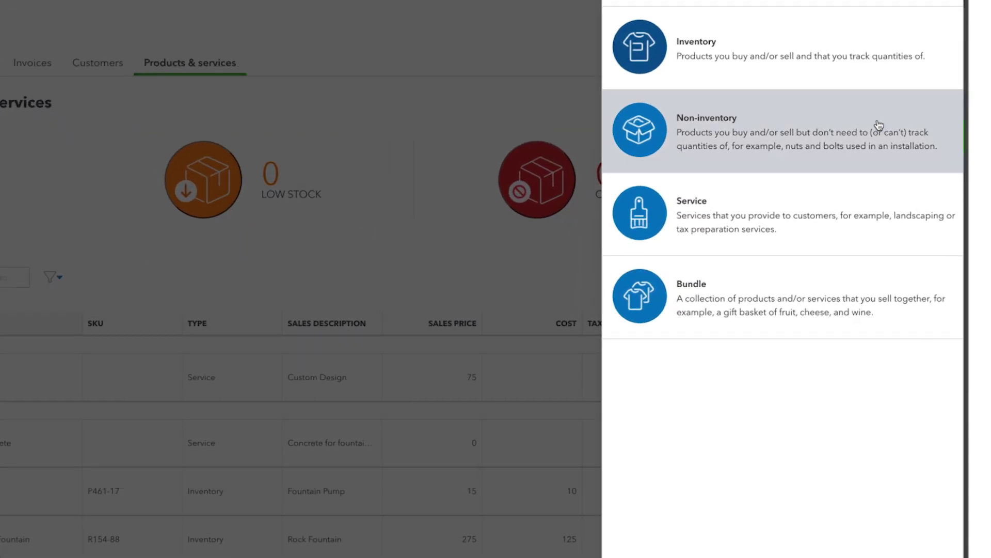
left_click(842, 130)
Step: Name the item Tulip Bulbs with SKU P461-20 in the Landscaping category
type("Tulip Bulbs")
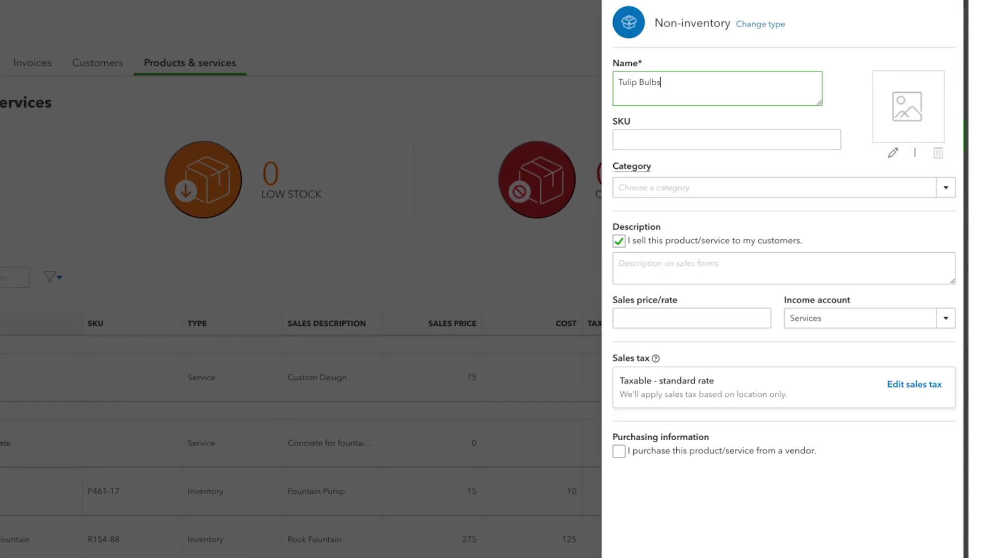
left_click(723, 139)
type("P461-20")
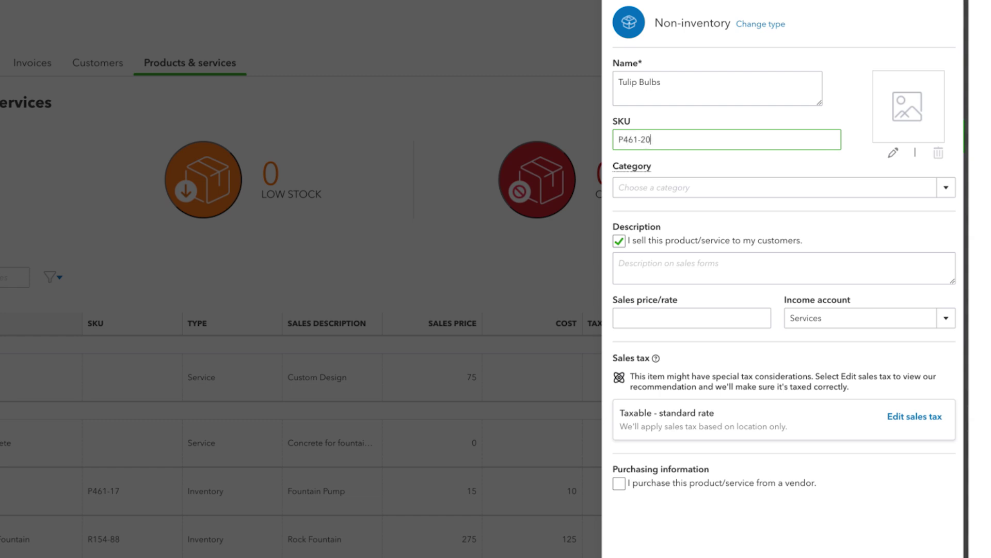
left_click(796, 187)
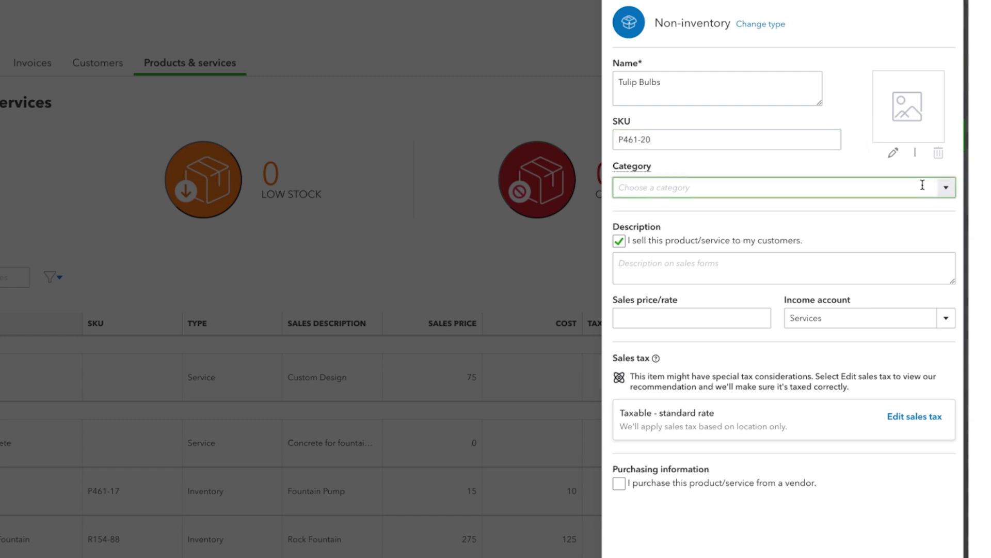
left_click(946, 188)
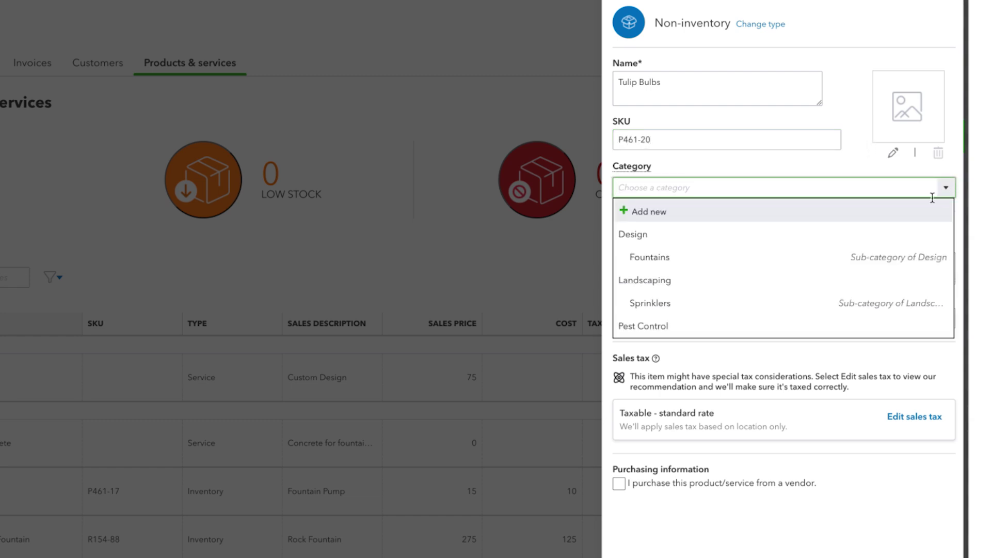
left_click(731, 285)
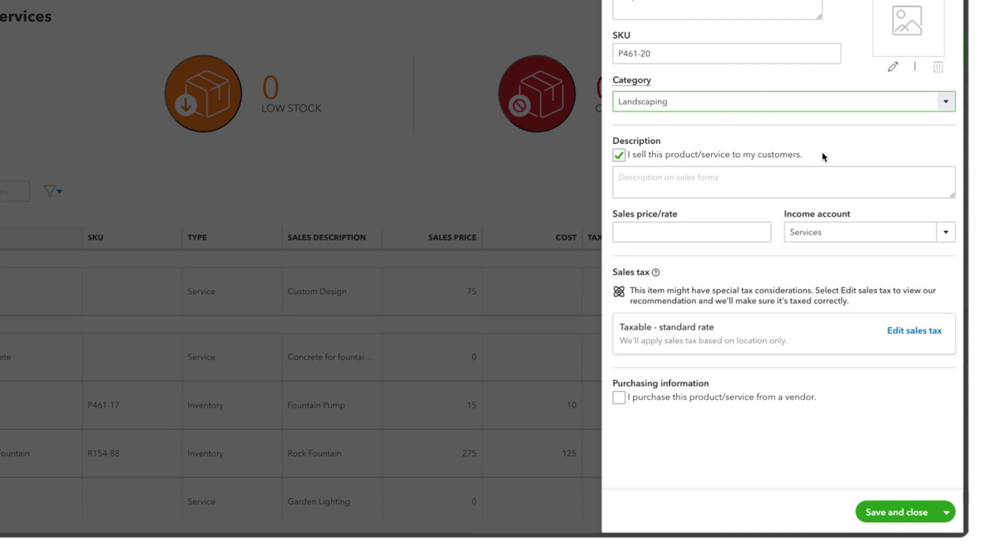
Step: Add the pink-and-white sales description, price 5.00, and Services as the income account
left_click(825, 178)
type("Tulip Bulbs - pink and white")
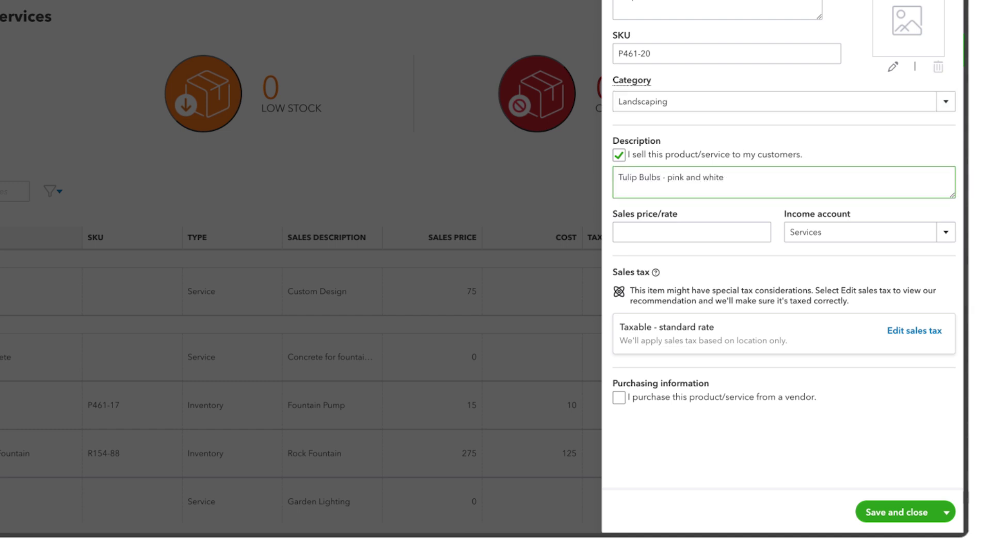
left_click(692, 232)
type("5")
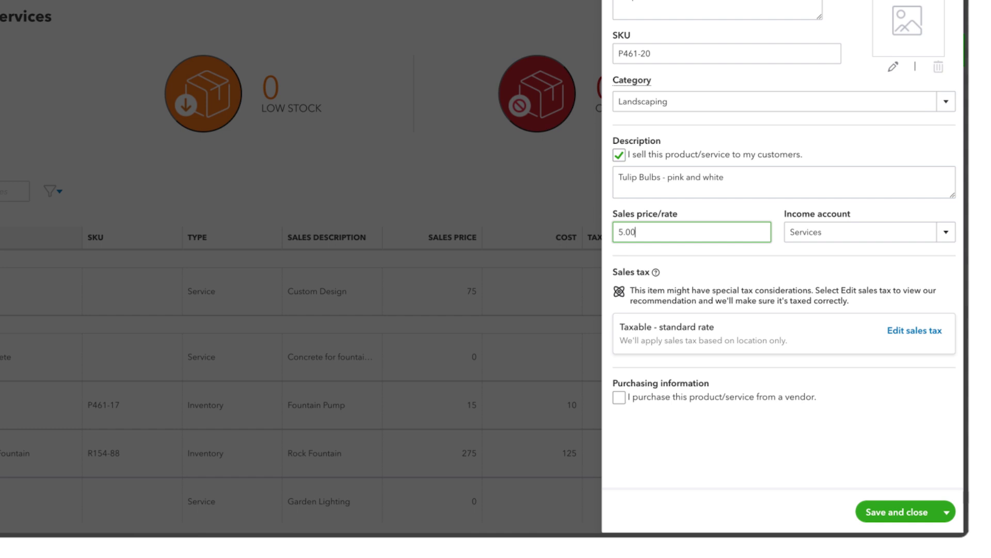
left_click(947, 232)
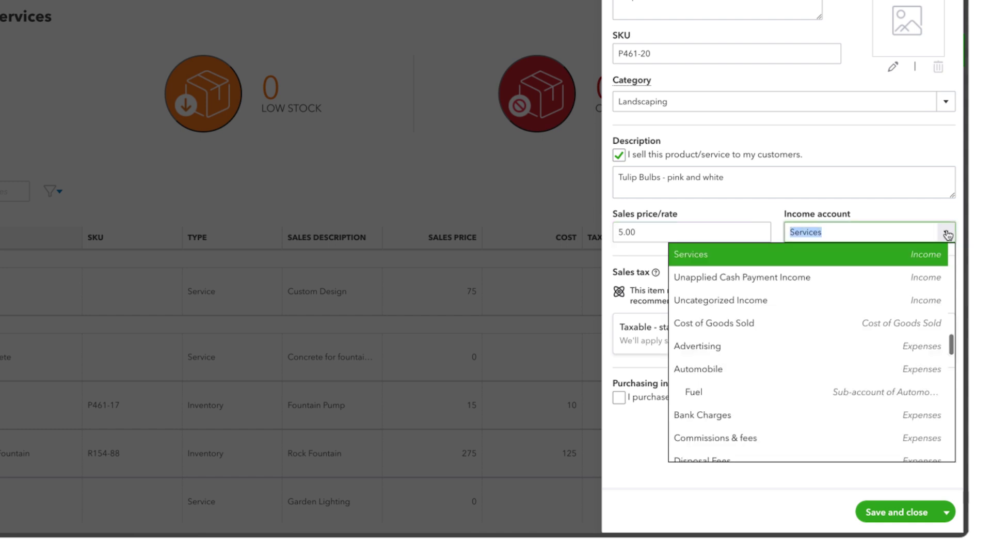
left_click(916, 206)
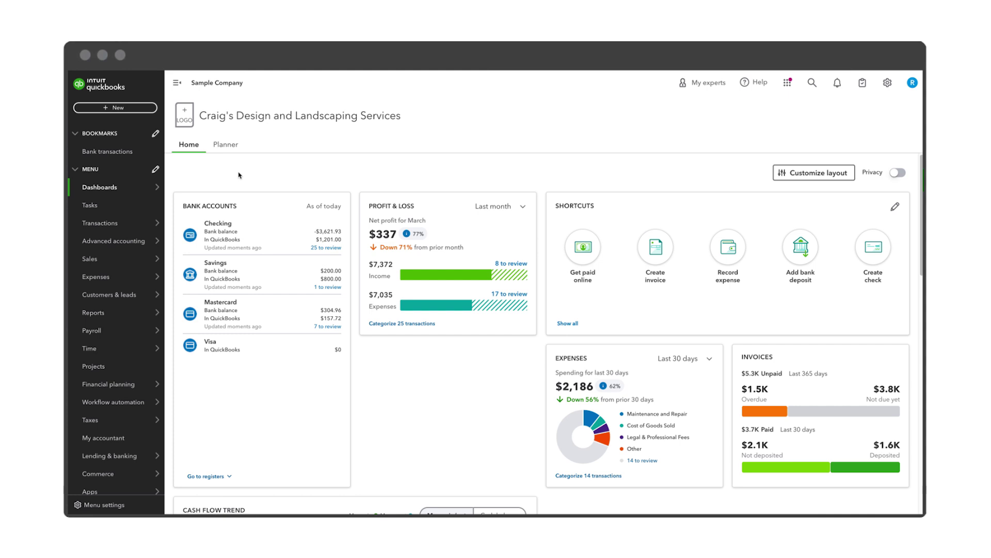
Step: Start a new inventory quantity adjustment using the Inventory Shrinkage account
left_click(139, 108)
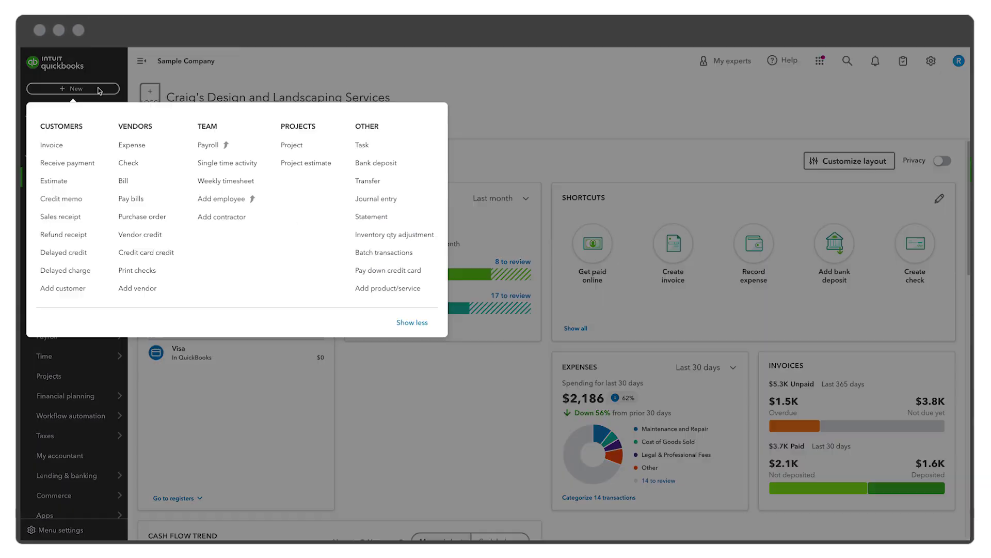
left_click(356, 236)
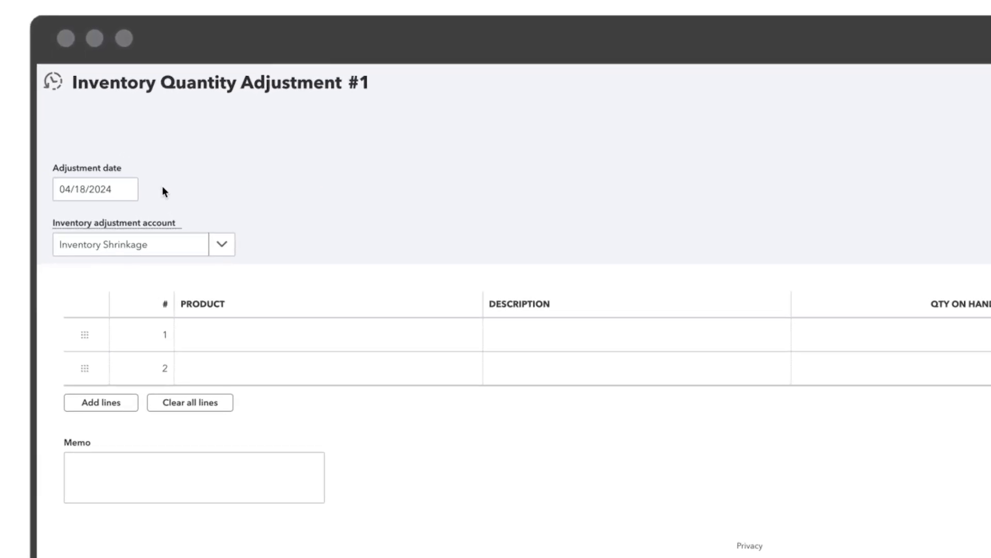
left_click(228, 249)
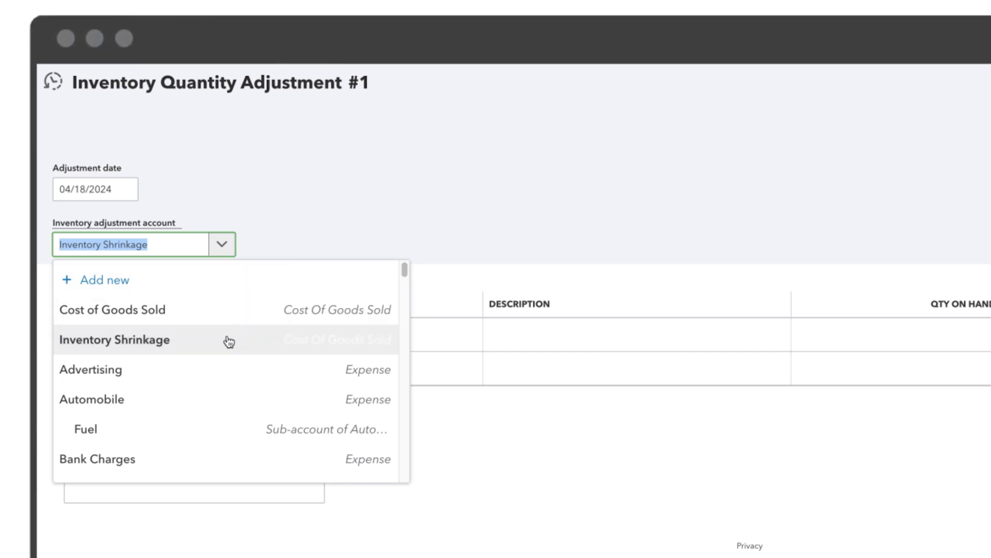
left_click(228, 341)
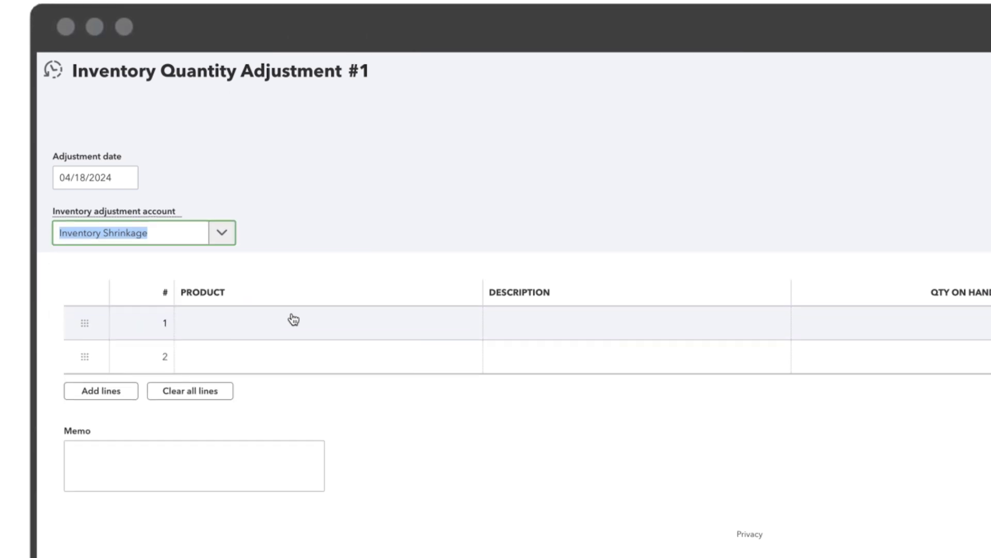
left_click(380, 249)
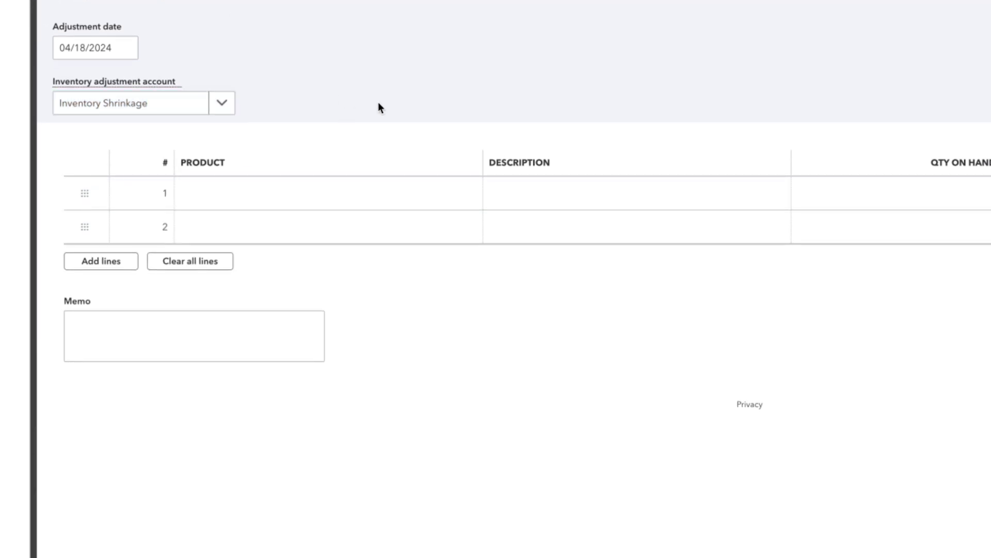
Step: Set Sprinkler Heads' new quantity to 24 on the first adjustment line
left_click(439, 196)
left_click(466, 196)
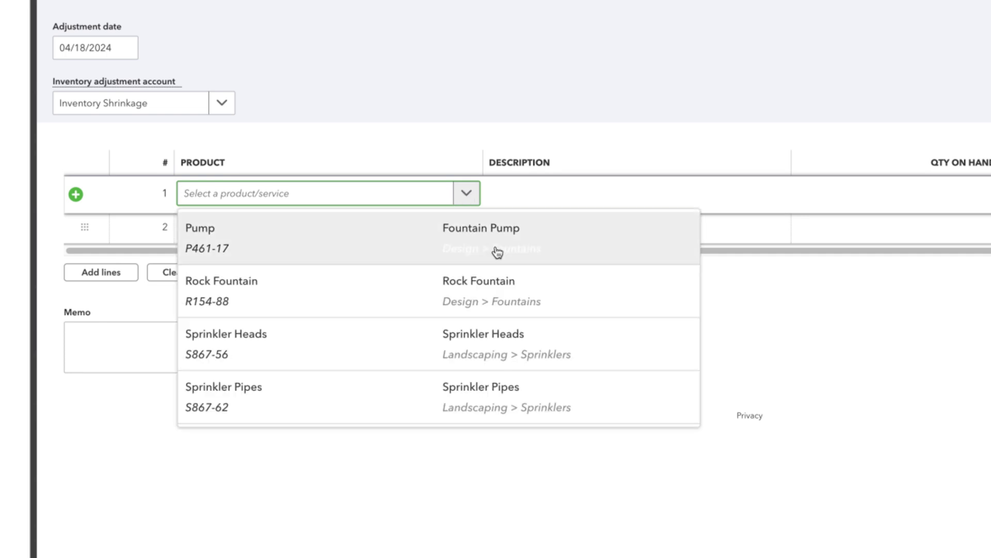
left_click(607, 344)
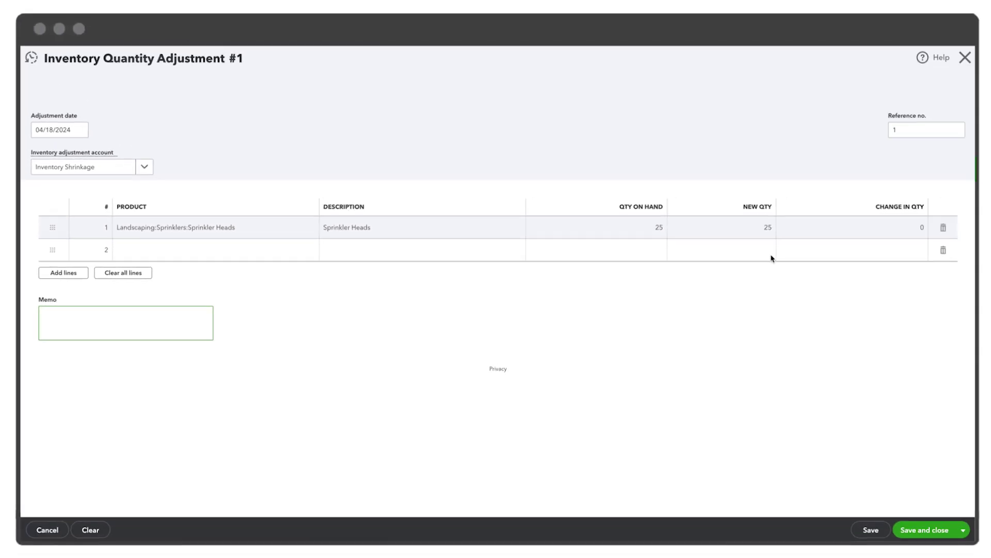
left_click(757, 227)
type("2")
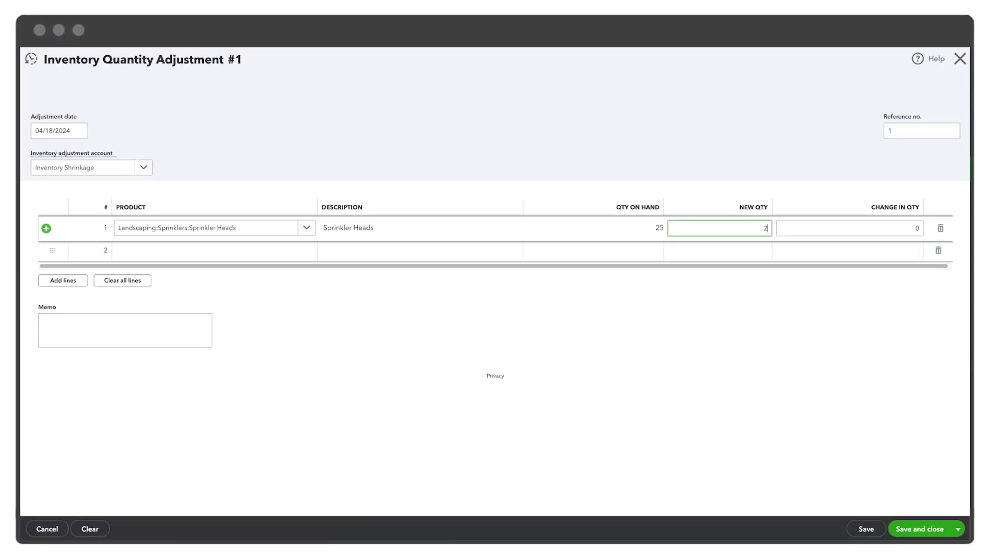
type("4")
Step: Add the memo 'Stolen from inventory' and save the adjustment
left_click(705, 305)
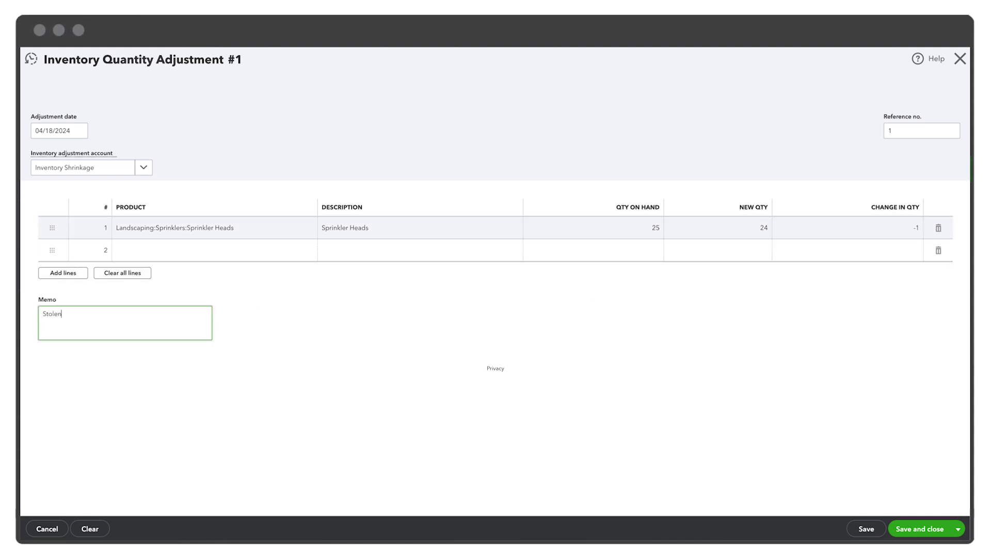
left_click(361, 388)
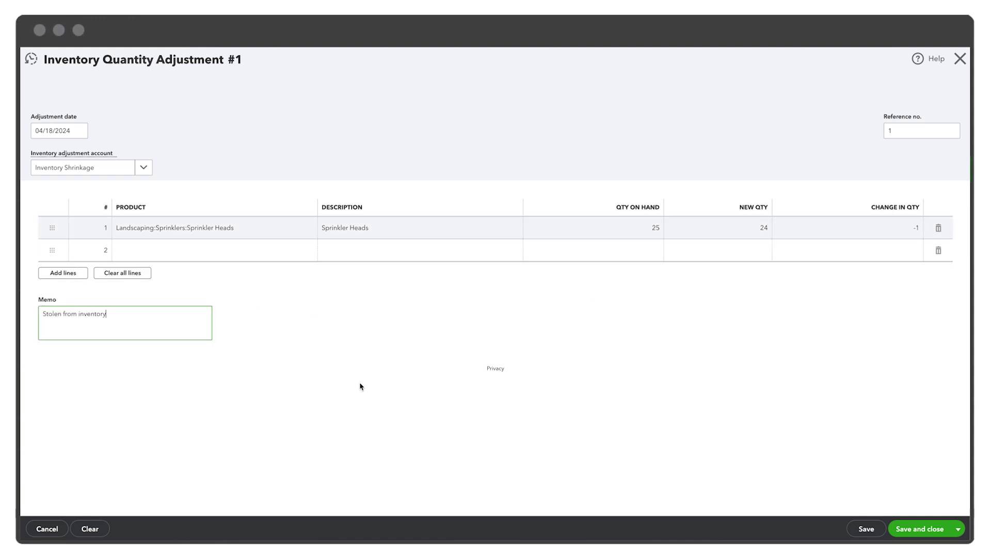
left_click(948, 530)
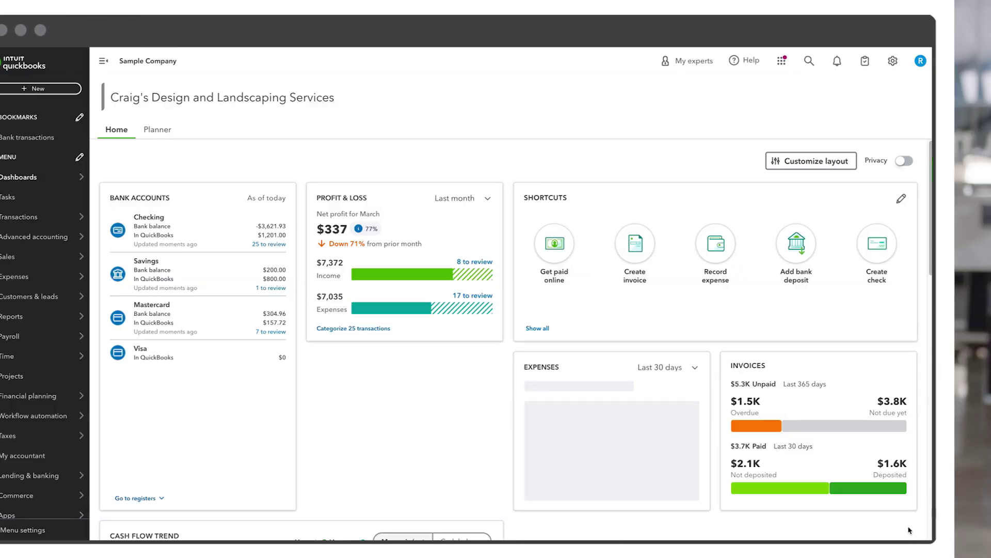